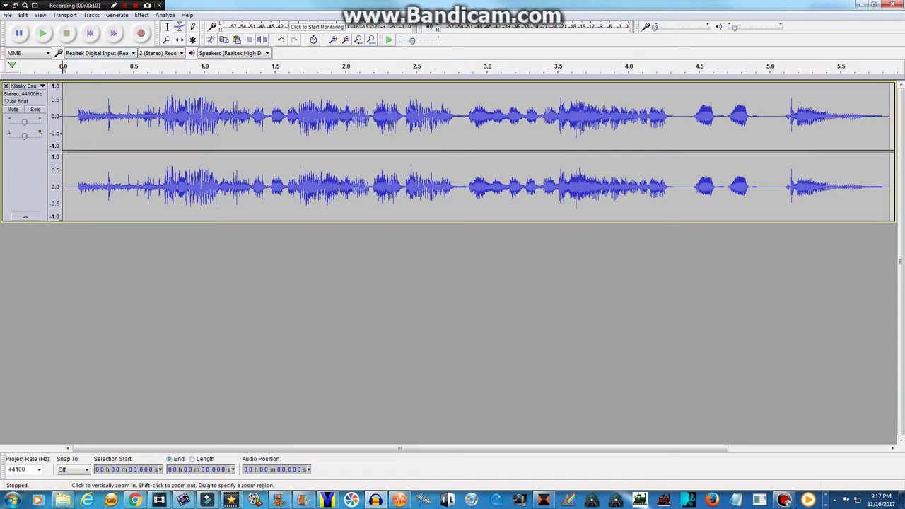
# Duplicate the Klasky Csupo stereo track, and duplicate both resulting tracks to make four identical tracks.
pyautogui.click(26, 167)
pyautogui.click(22, 15)
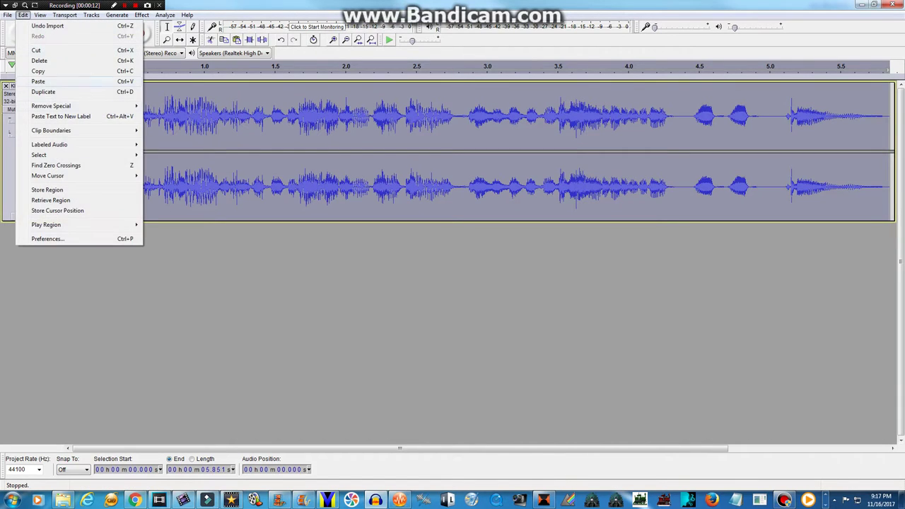
pyautogui.click(39, 91)
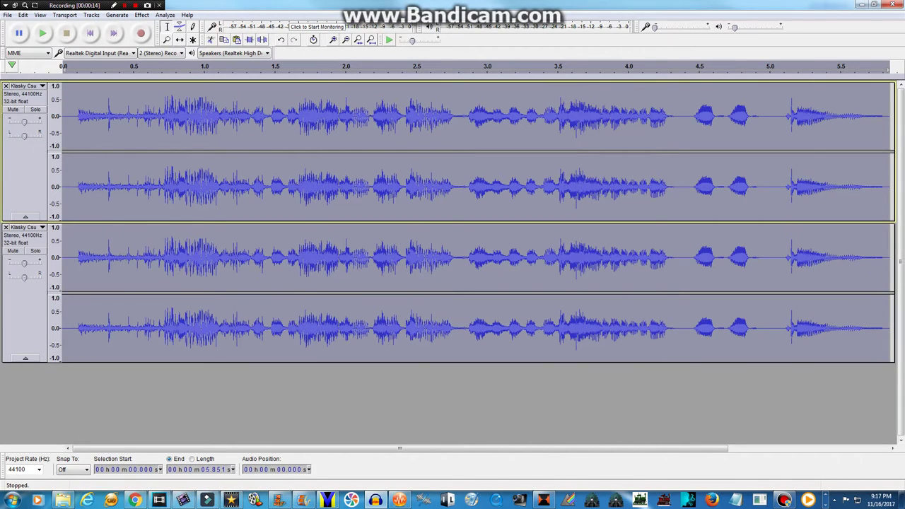
pyautogui.click(41, 15)
pyautogui.moveTo(23, 15)
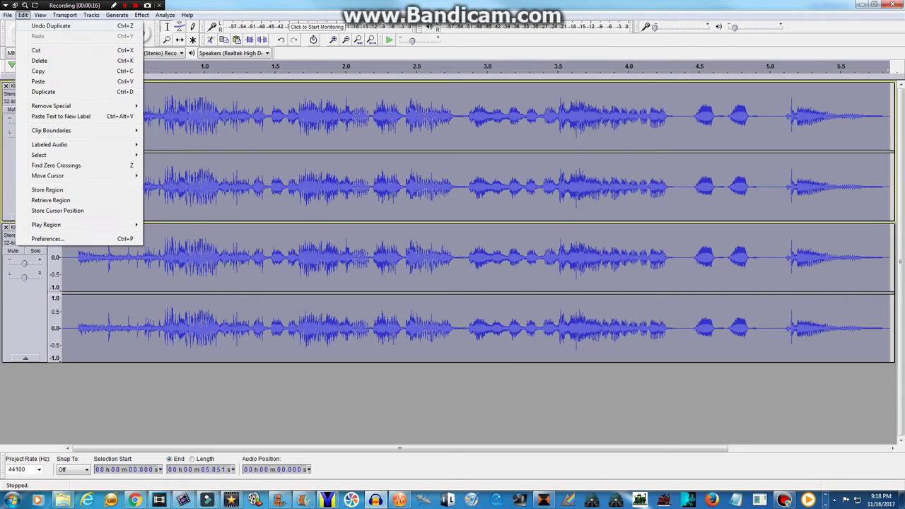
pyautogui.click(43, 91)
pyautogui.scroll(-3, 452, 262)
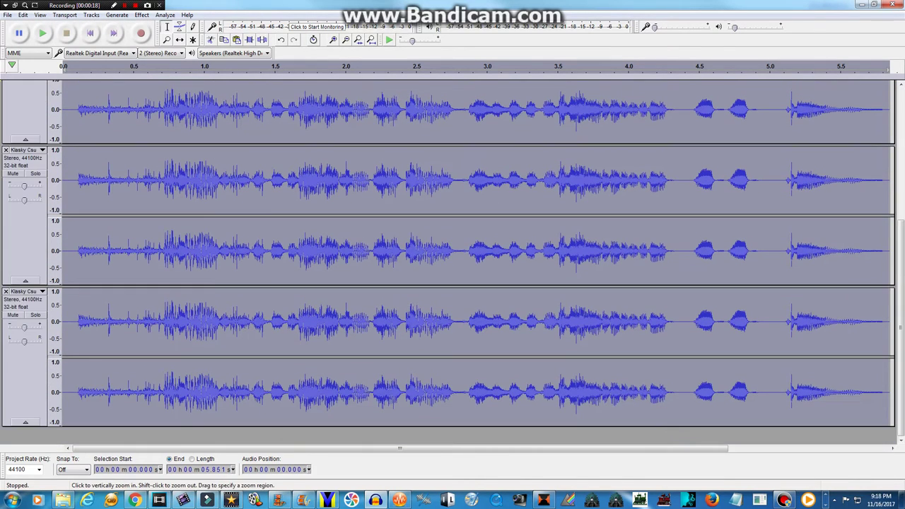
# Duplicate only the lowest track, and repeat this on the new lowest track to make six tracks in total.
pyautogui.click(25, 240)
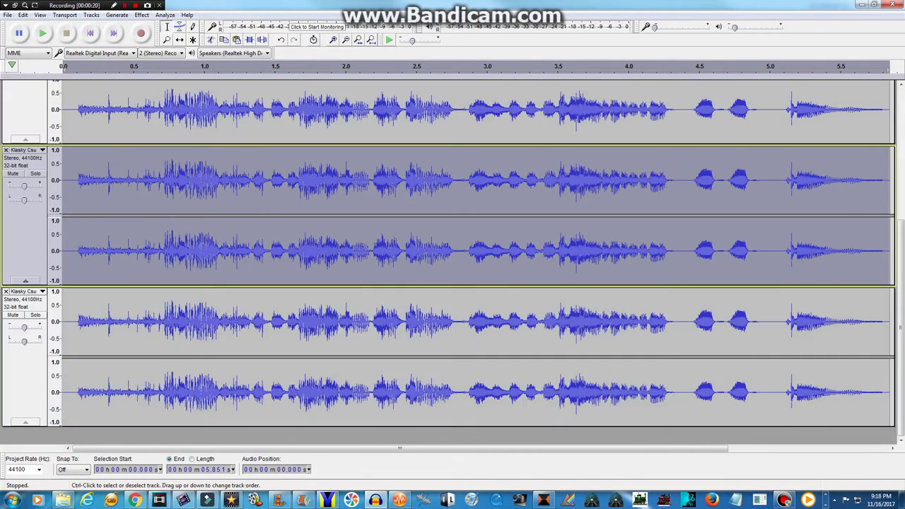
pyautogui.click(25, 378)
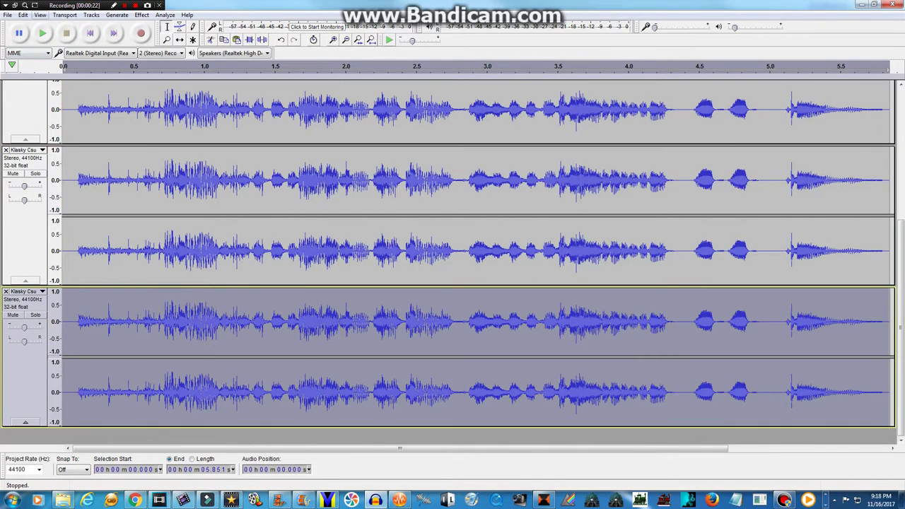
pyautogui.click(22, 15)
pyautogui.click(43, 91)
pyautogui.scroll(-3, 55, 283)
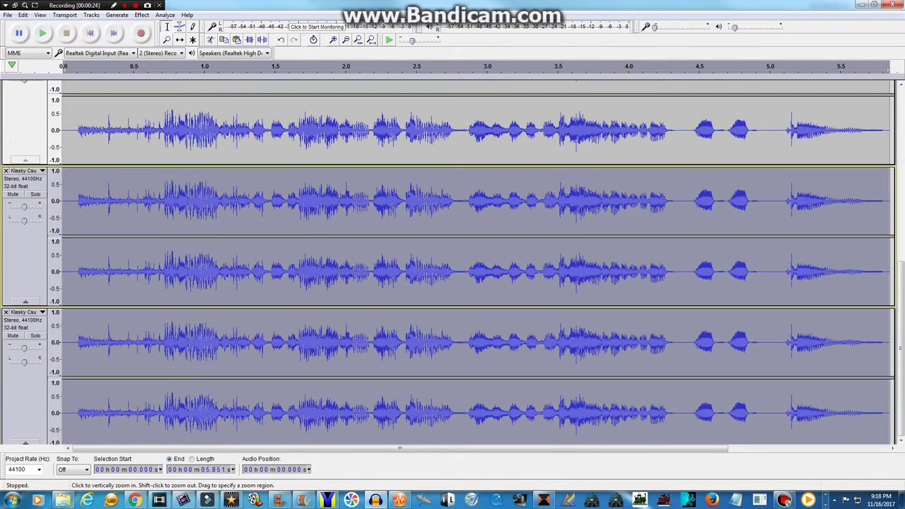
pyautogui.click(24, 381)
pyautogui.click(23, 15)
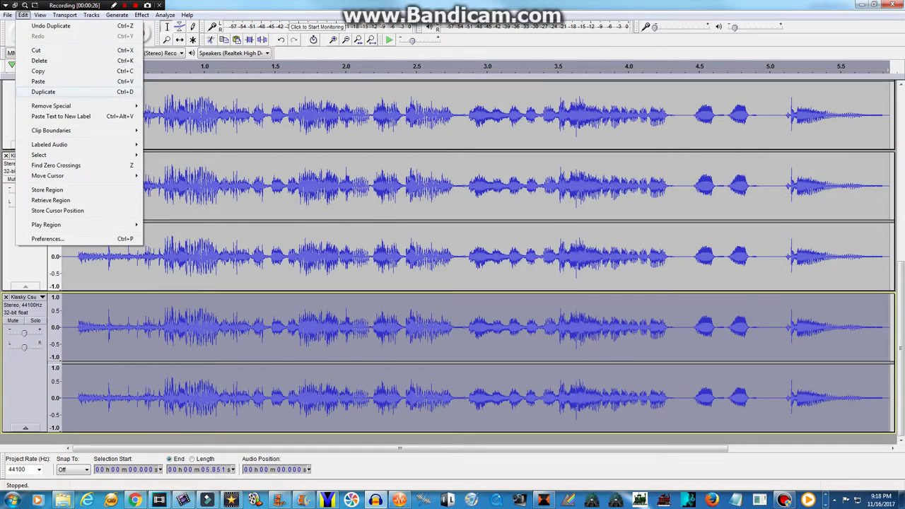
pyautogui.click(43, 91)
# Apply Change Pitch to the first track with a shift of -9 semitones.
pyautogui.click(24, 233)
pyautogui.scroll(8, 25, 233)
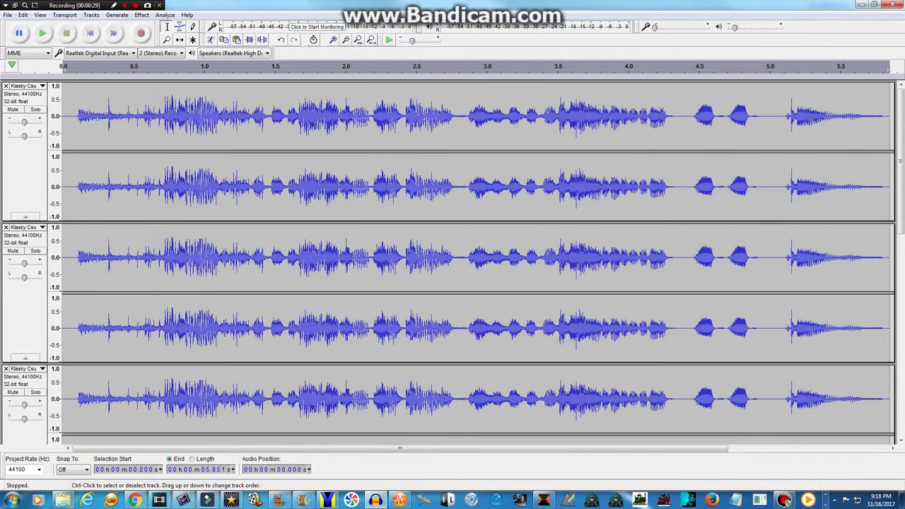
pyautogui.click(25, 177)
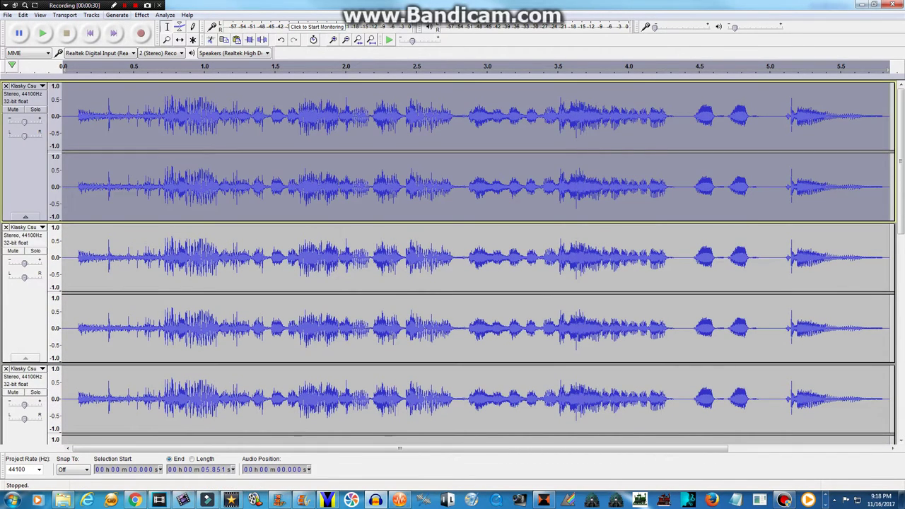
pyautogui.click(143, 15)
pyautogui.click(189, 77)
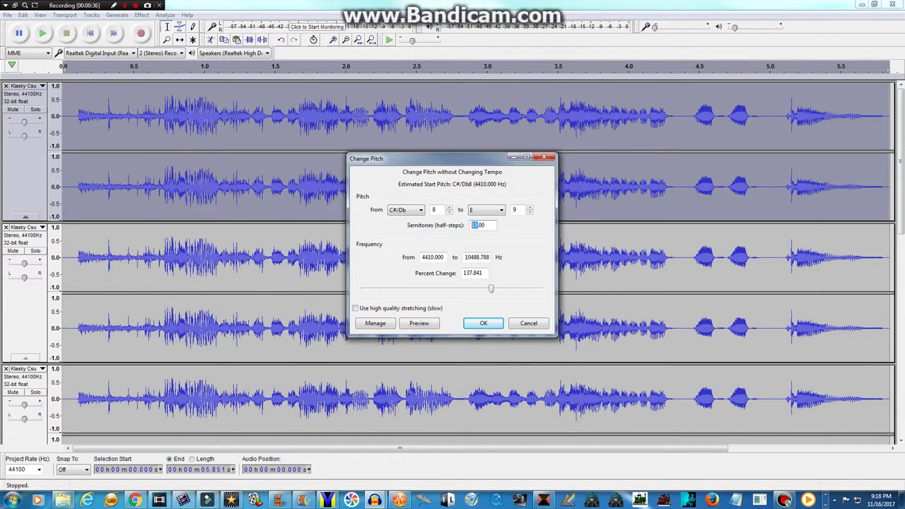
pyautogui.write('-9')
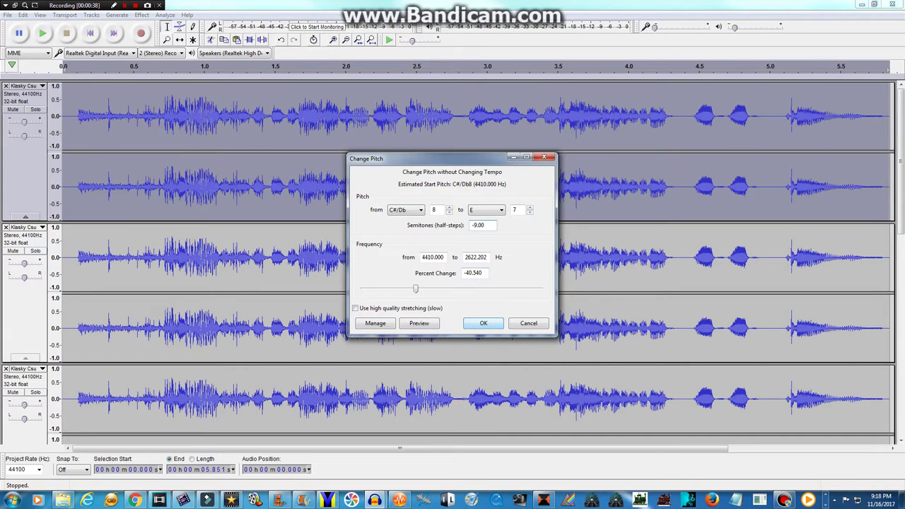
pyautogui.press('Return')
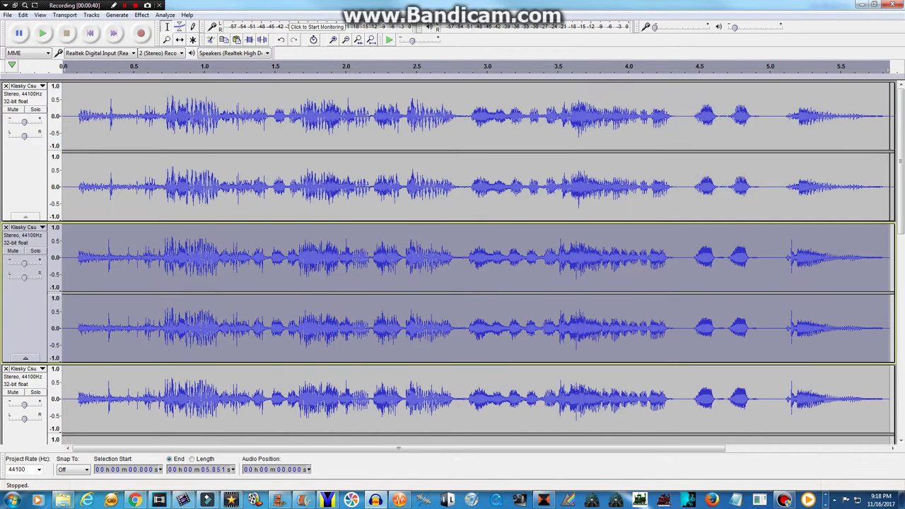
# Apply Change Pitch to the second track with a shift of -2 semitones.
pyautogui.click(141, 15)
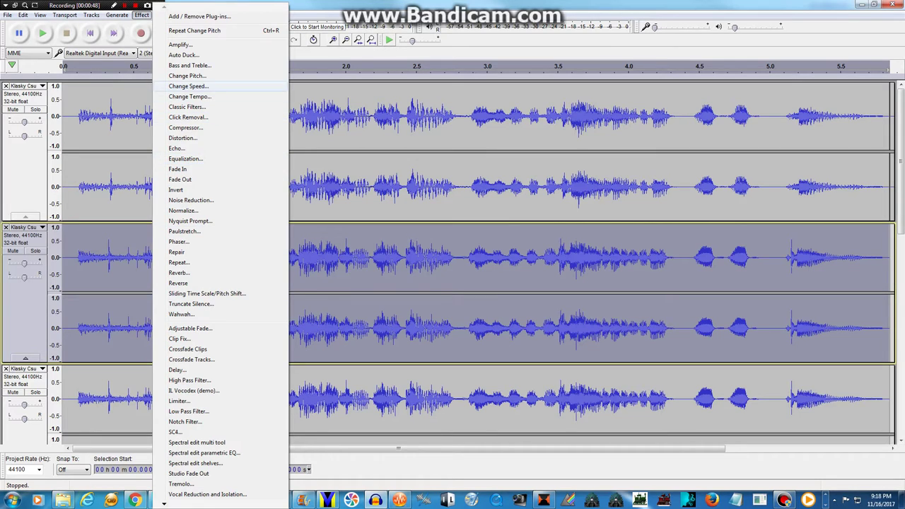
pyautogui.click(188, 75)
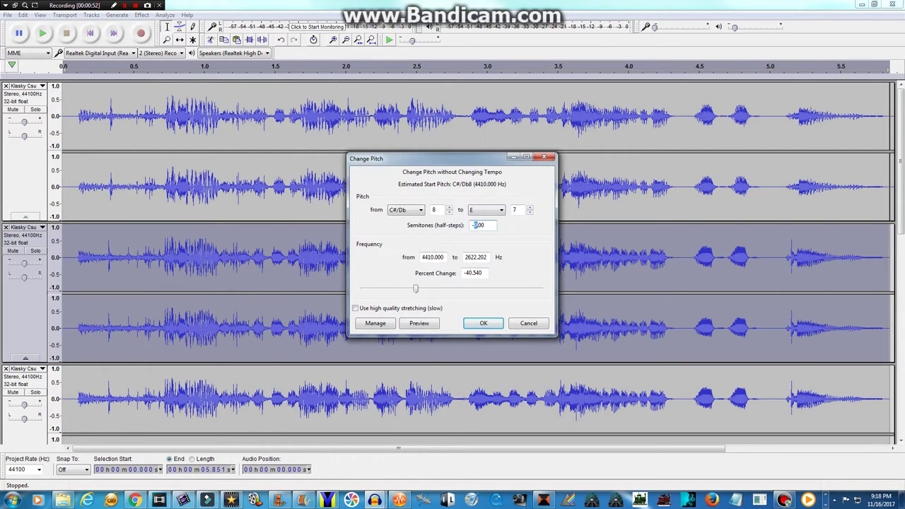
pyautogui.write('2')
pyautogui.press('Return')
# Apply Change Pitch to the third track with a shift of 3 semitones.
pyautogui.click(24, 382)
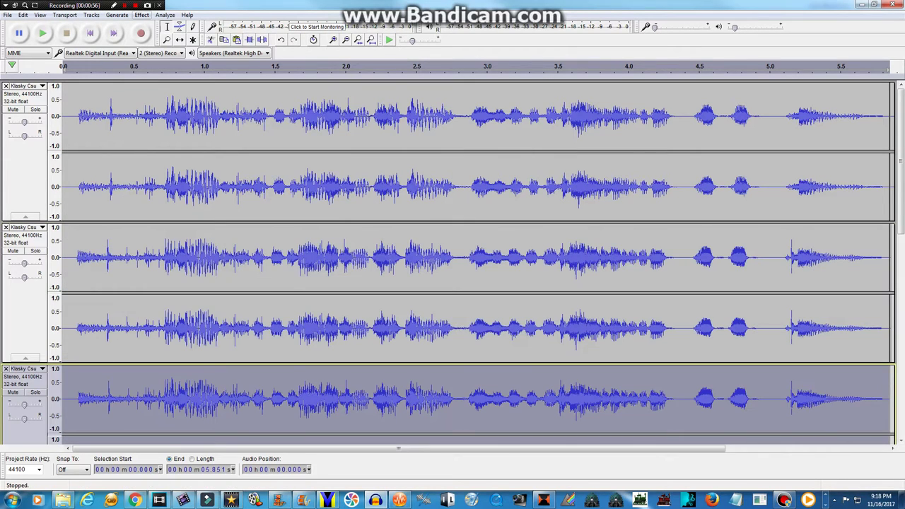
pyautogui.click(142, 15)
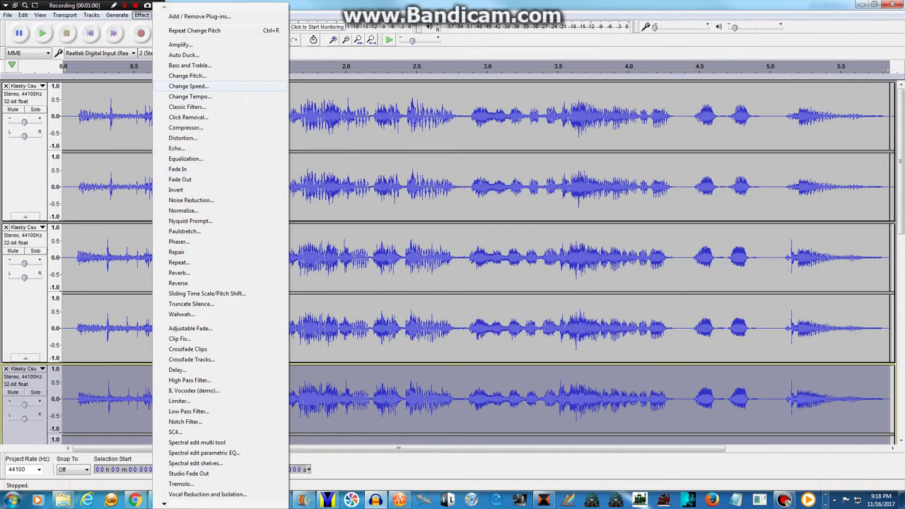
pyautogui.click(187, 76)
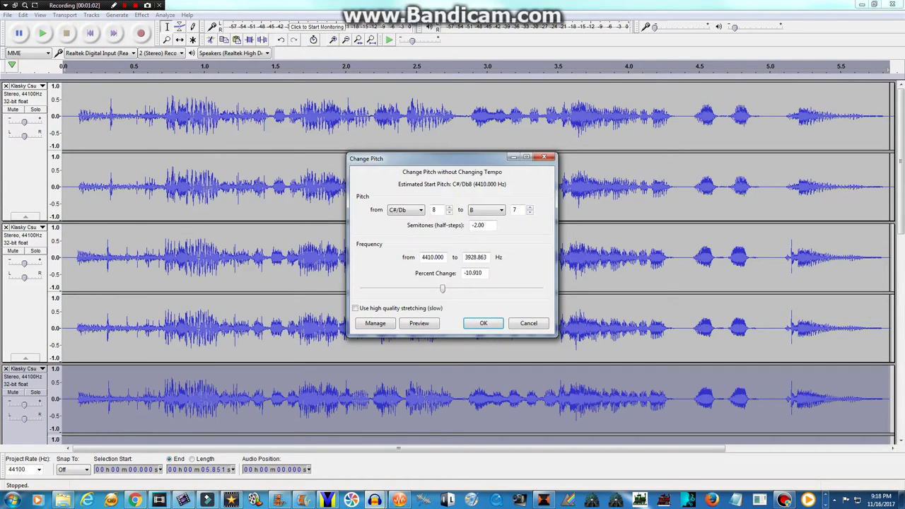
pyautogui.write('3')
pyautogui.press('Return')
# Apply Change Pitch to the fourth track with a shift of 7 semitones.
pyautogui.scroll(-5, 452, 261)
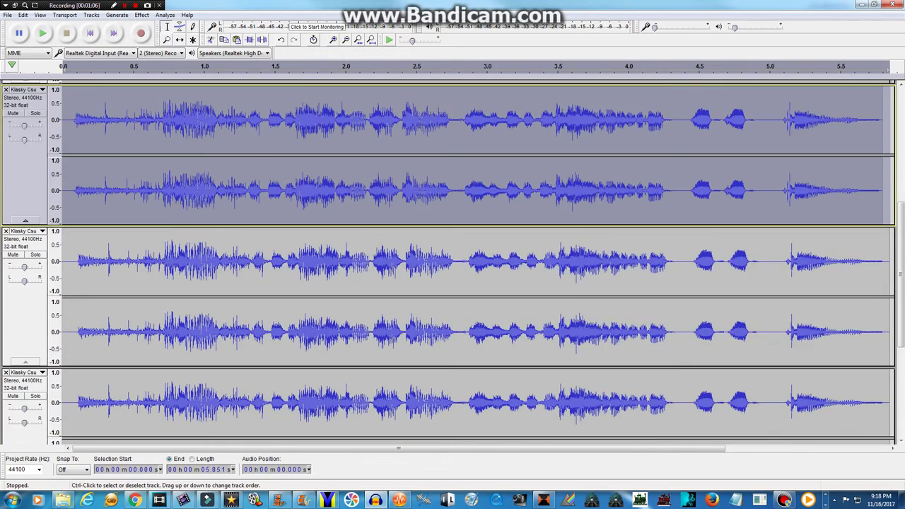
pyautogui.click(25, 311)
pyautogui.click(141, 15)
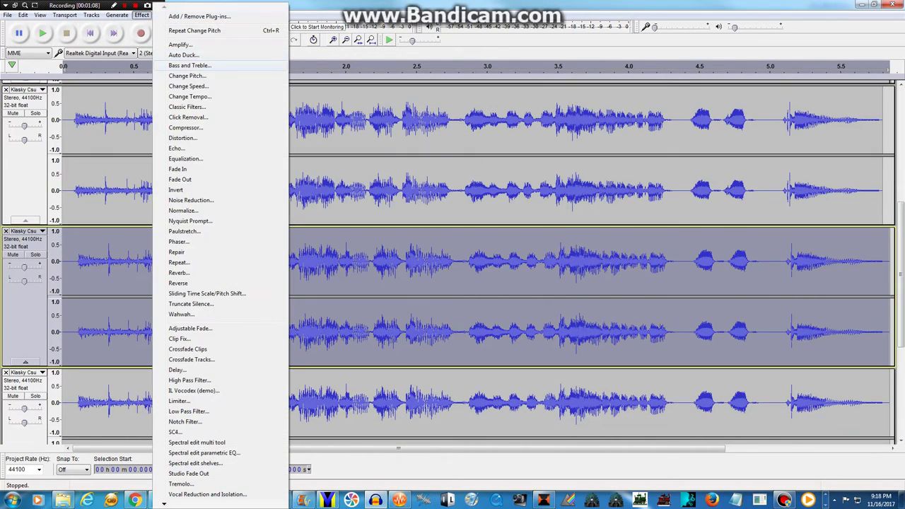
pyautogui.click(187, 76)
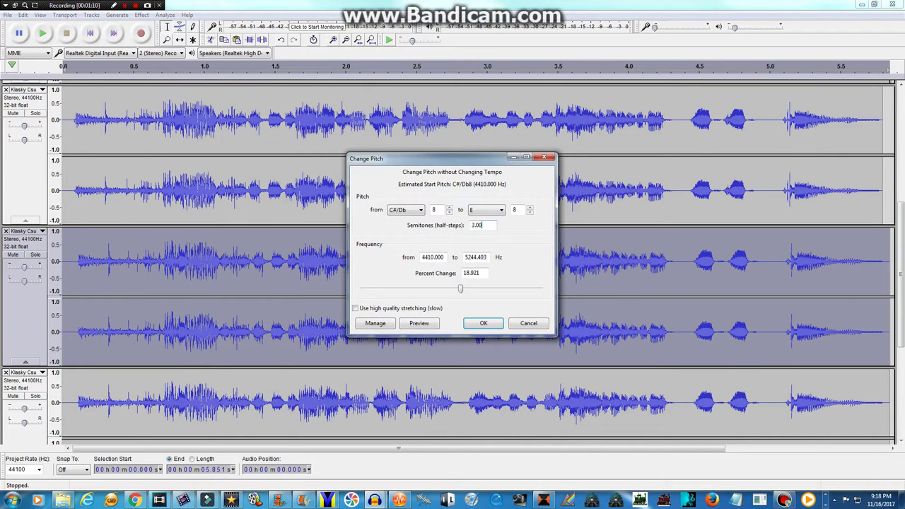
pyautogui.write('7')
pyautogui.press('Return')
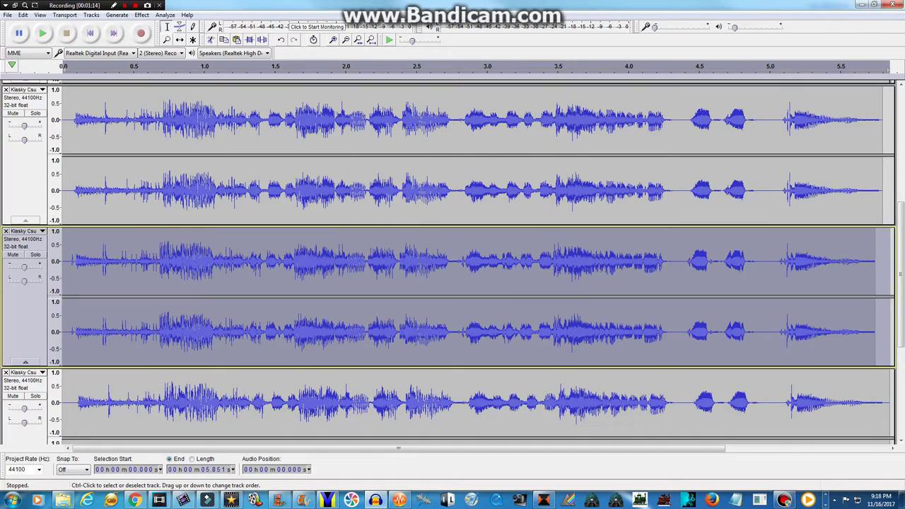
# Apply Change Pitch to the fifth track with a shift of 10 semitones.
pyautogui.click(26, 386)
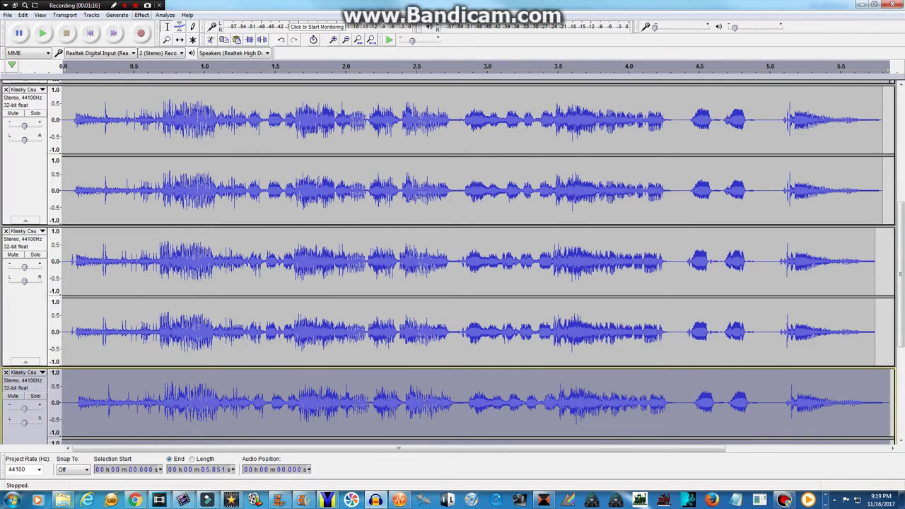
pyautogui.click(142, 15)
pyautogui.click(188, 75)
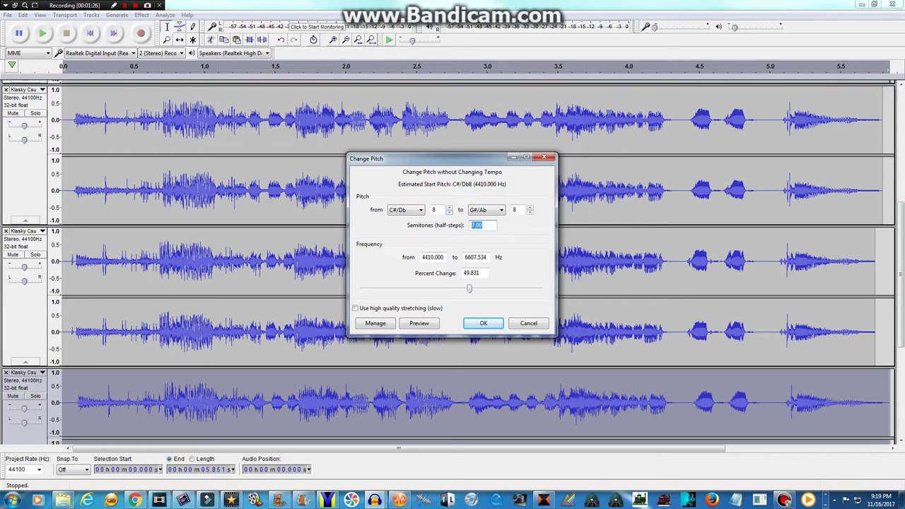
pyautogui.write('10')
pyautogui.press('Return')
# Apply Change Pitch to the sixth track with a shift of 15 semitones.
pyautogui.scroll(-5, 452, 262)
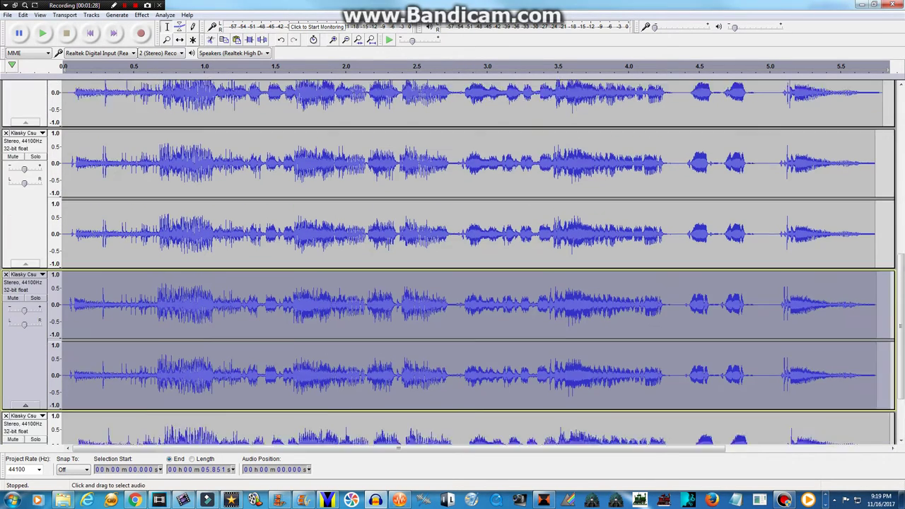
pyautogui.click(24, 382)
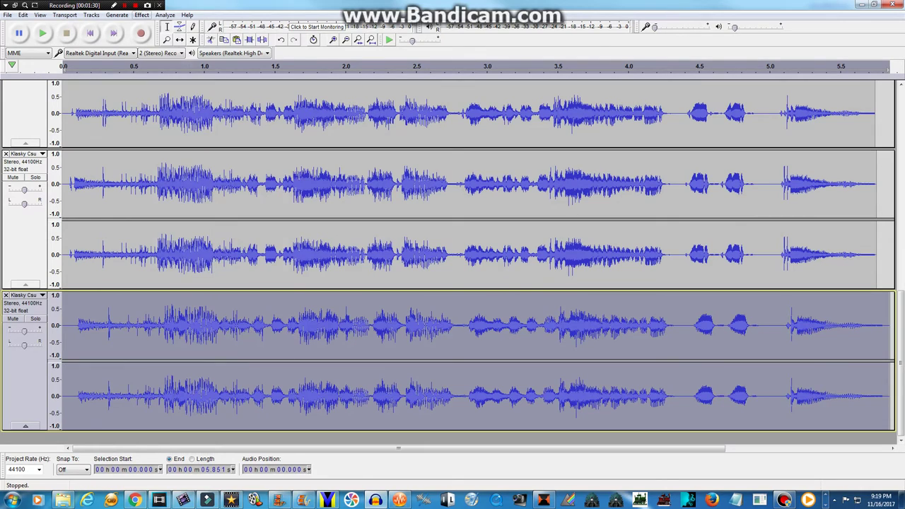
pyautogui.click(141, 15)
pyautogui.click(187, 75)
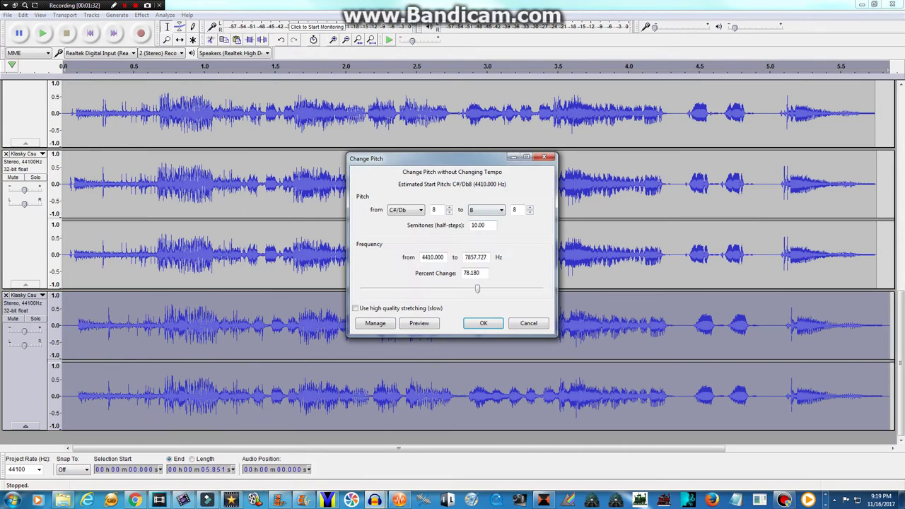
pyautogui.write('15')
pyautogui.press('Return')
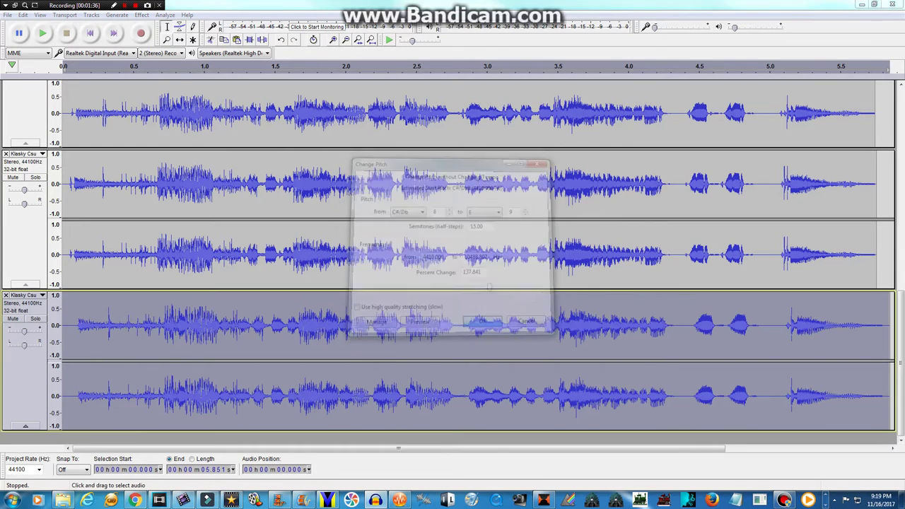
# Play all six pitch-shifted tracks together to check the mix, and stop playback at the end.
pyautogui.click(43, 33)
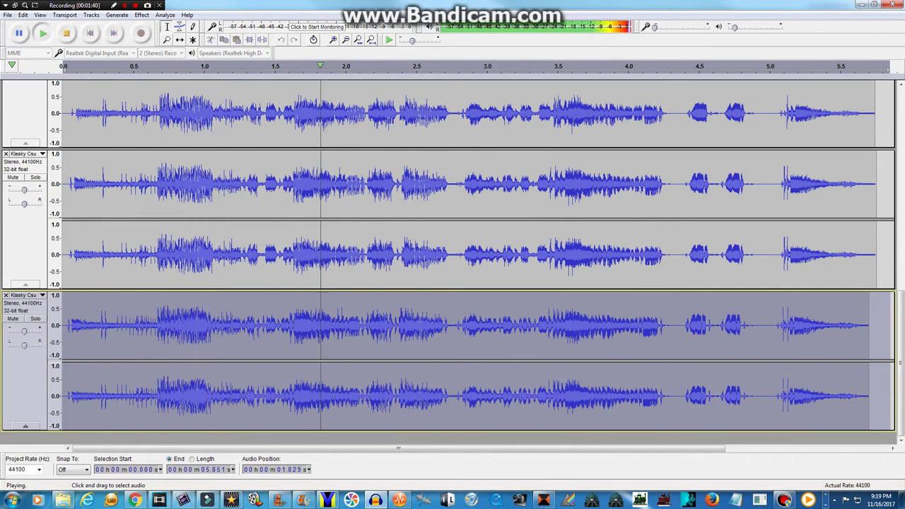
pyautogui.scroll(10, 453, 262)
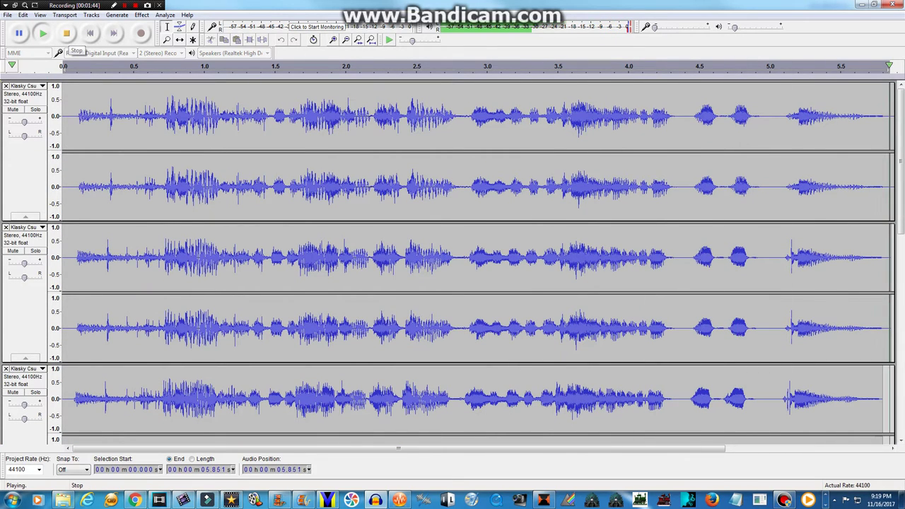
pyautogui.click(67, 33)
# Export the six-track mix as a 16-bit WAV file named G-Major 12 in My Music, accepting the stereo mixdown.
pyautogui.click(7, 14)
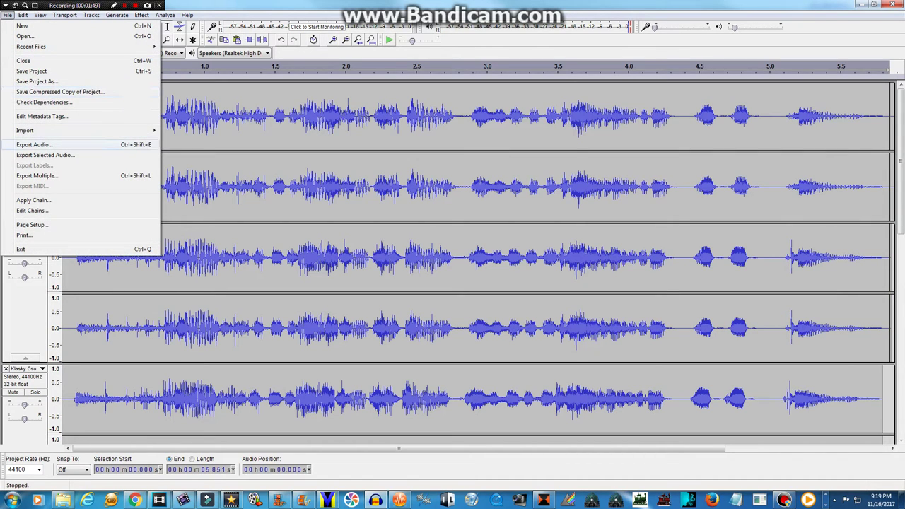
pyautogui.click(34, 144)
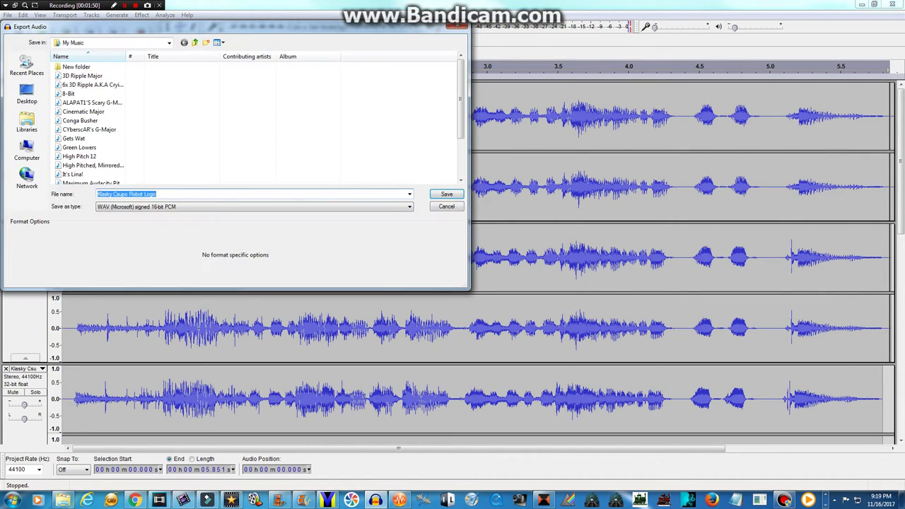
pyautogui.write('G-Major 12')
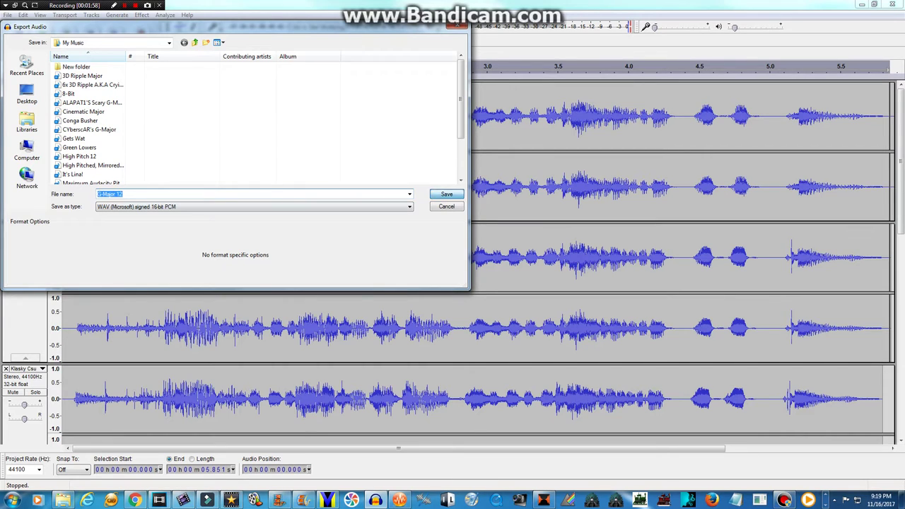
pyautogui.press('Return')
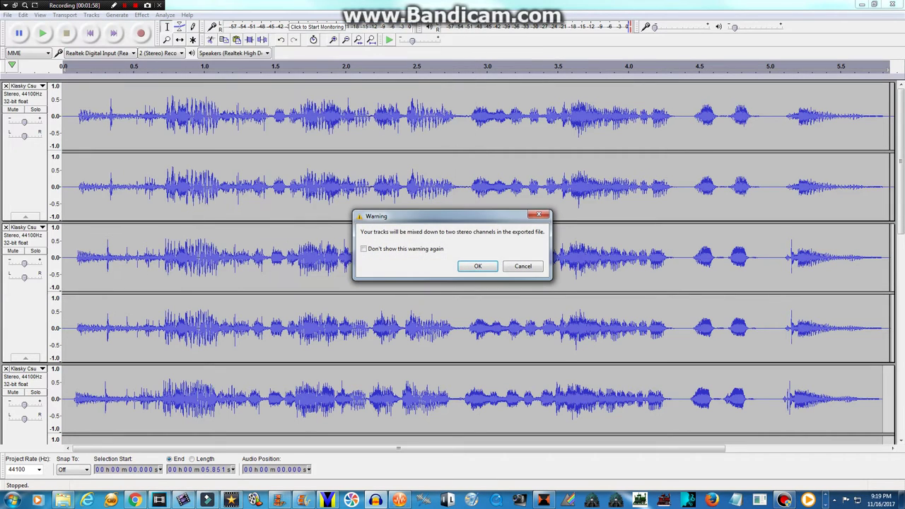
pyautogui.press('Return')
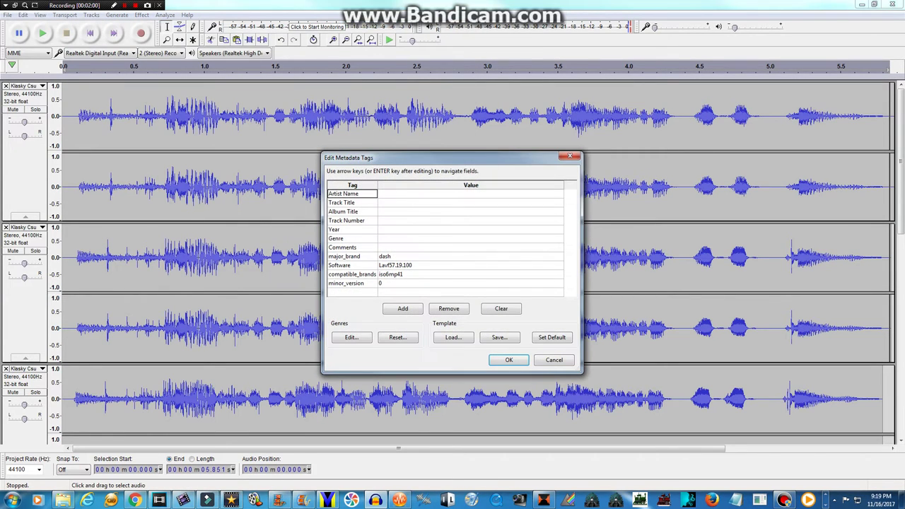
# Set the Year metadata tag to 2017 to finish the export, and close the project without saving.
pyautogui.click(471, 230)
pyautogui.click(470, 230)
pyautogui.write('2017')
pyautogui.press('Return')
pyautogui.press('Return')
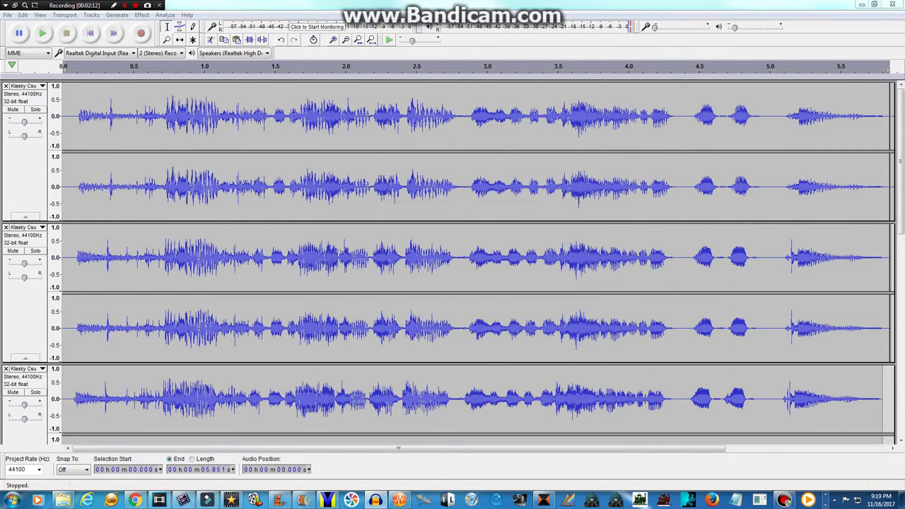
pyautogui.hotkey('ctrl', 'w')
pyautogui.press('n')
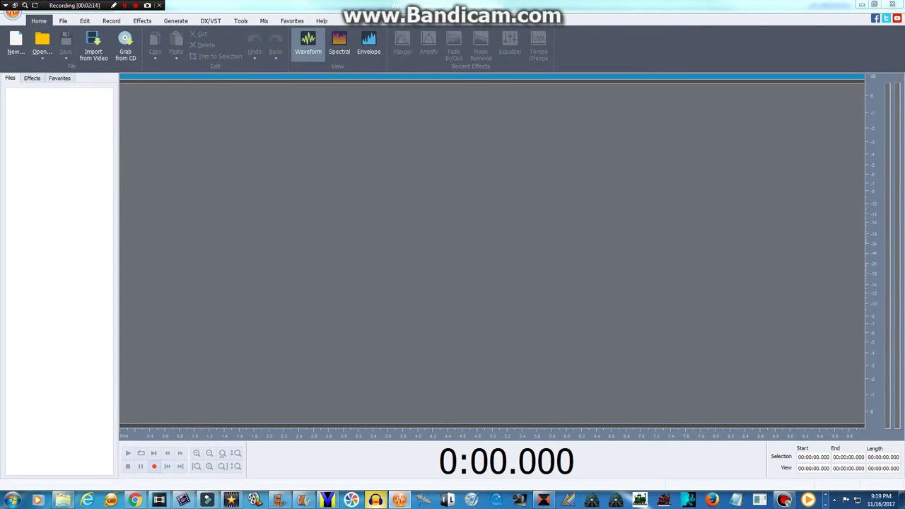
# Switch to AVS Video Editor and import the G-Major 12 audio file from the Music library.
pyautogui.click(183, 500)
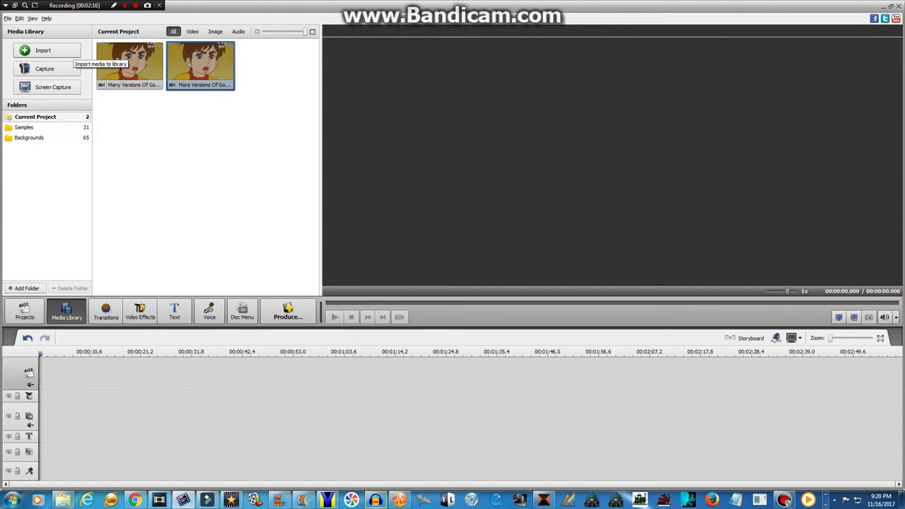
pyautogui.click(47, 51)
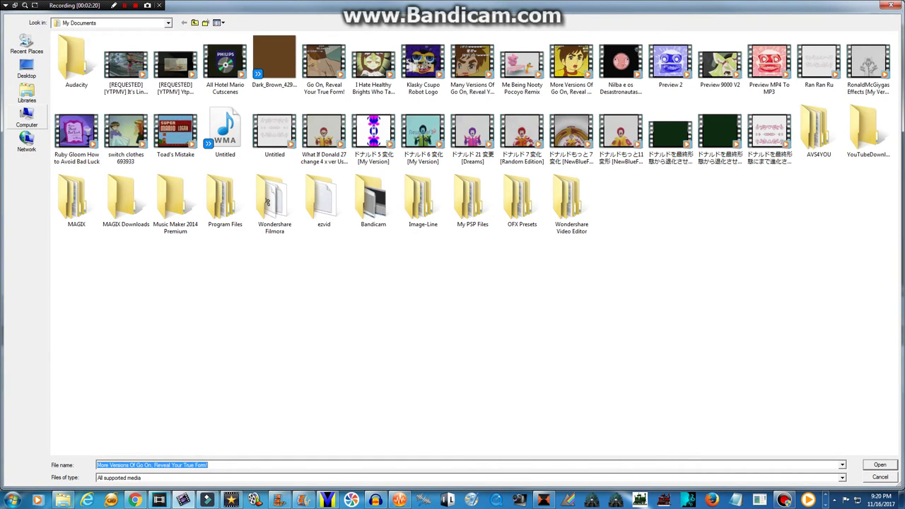
pyautogui.click(27, 94)
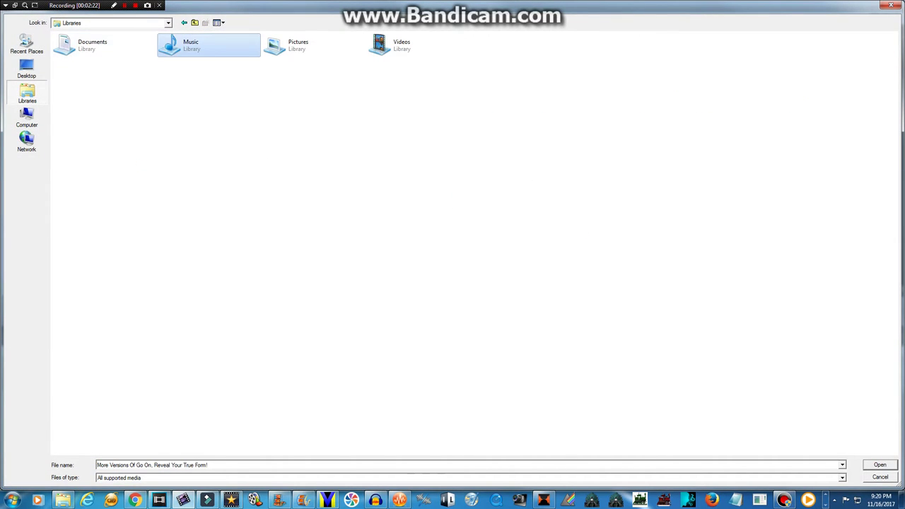
pyautogui.doubleClick(185, 44)
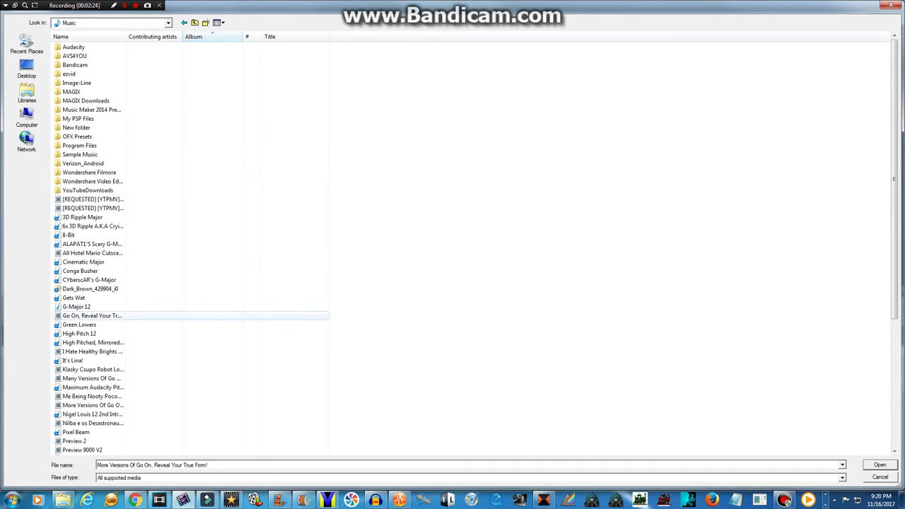
pyautogui.doubleClick(77, 306)
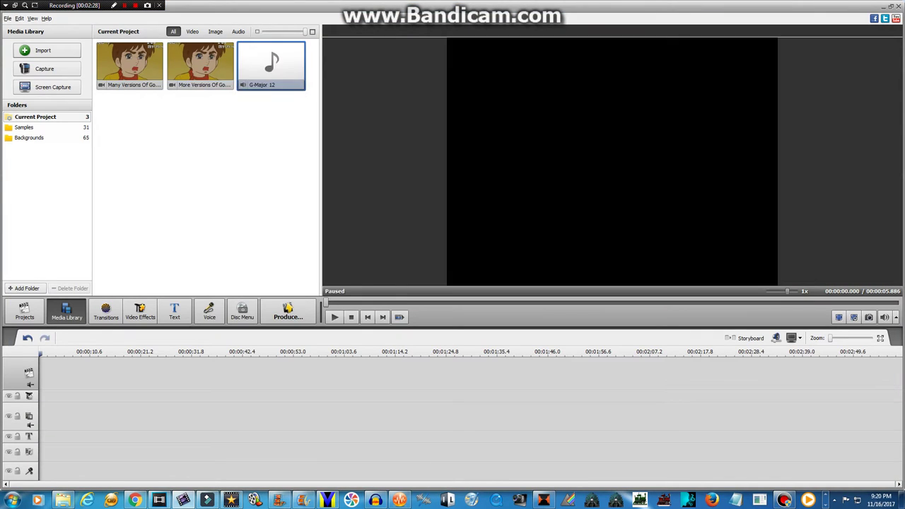
# Import the Klasky Csupo Robot Logo video from the Downloads folder into the media library.
pyautogui.click(56, 52)
pyautogui.click(27, 93)
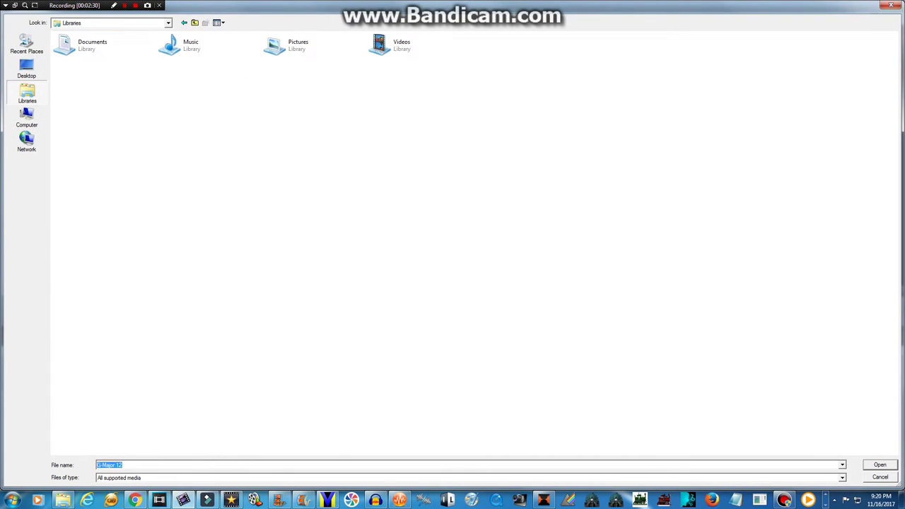
pyautogui.doubleClick(92, 44)
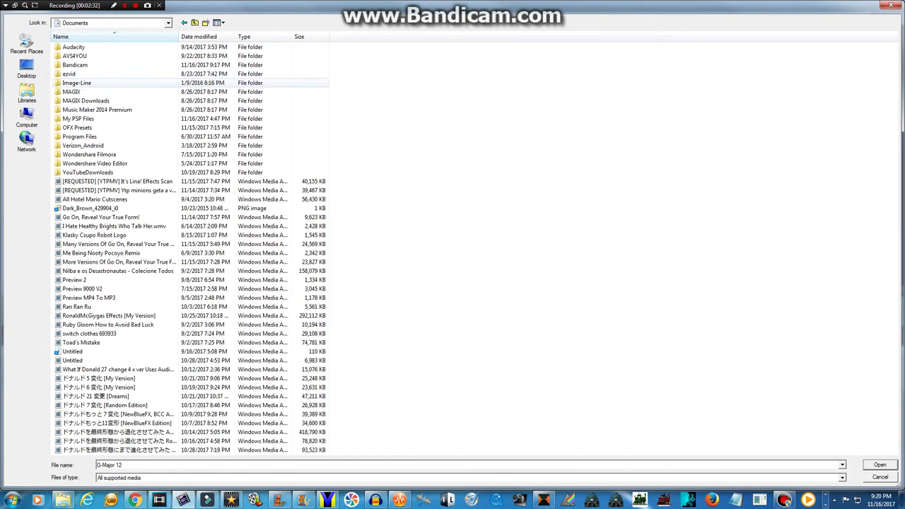
pyautogui.click(27, 44)
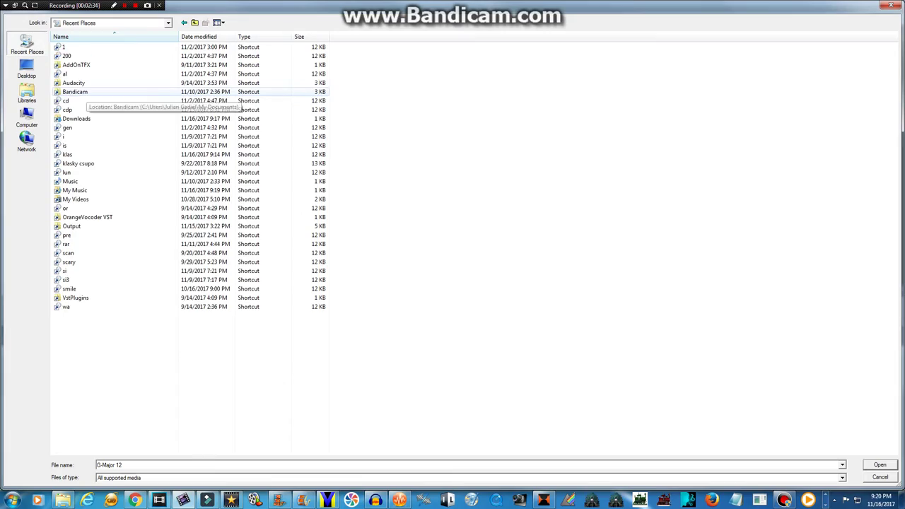
pyautogui.click(79, 118)
pyautogui.doubleClick(76, 118)
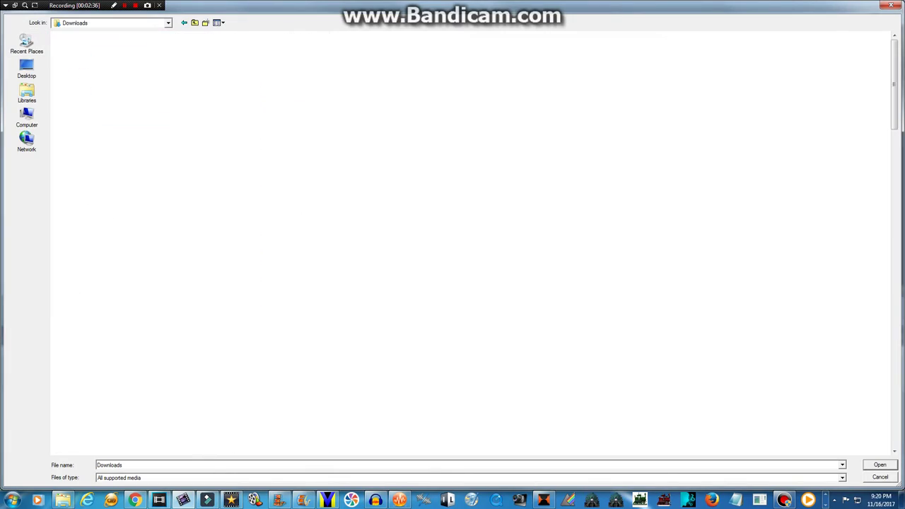
pyautogui.scroll(-15, 175, 135)
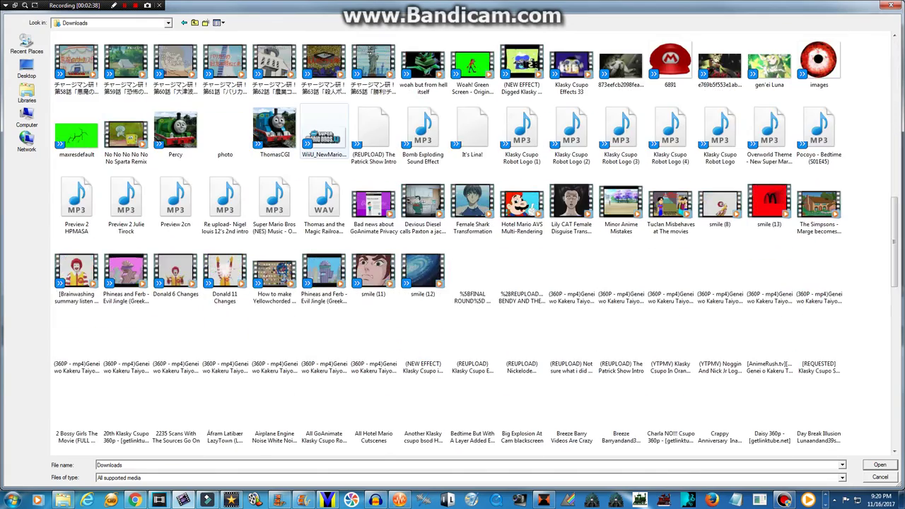
pyautogui.scroll(-5, 475, 241)
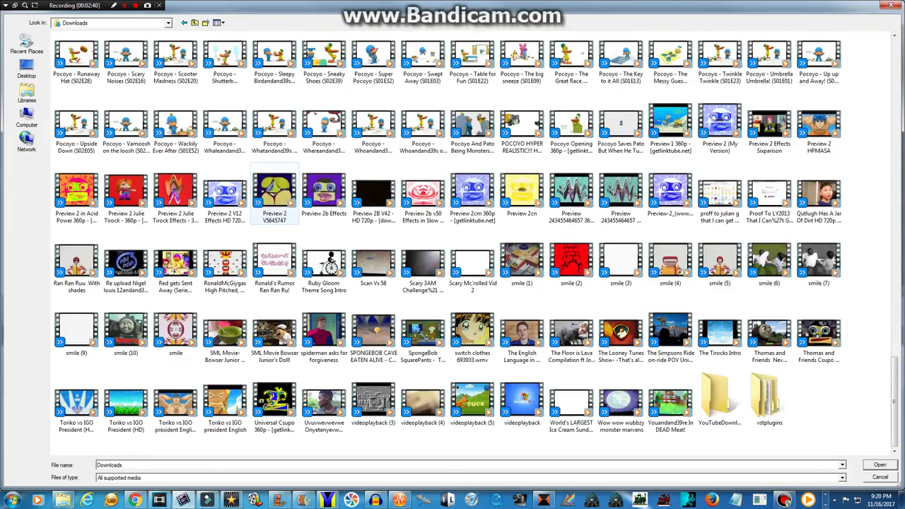
pyautogui.scroll(12, 475, 241)
pyautogui.scroll(10, 279, 212)
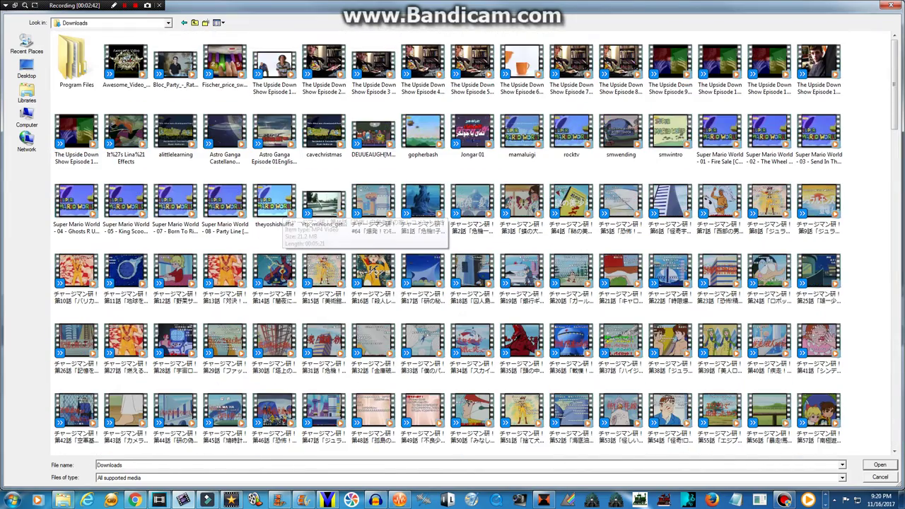
pyautogui.scroll(-10, 279, 213)
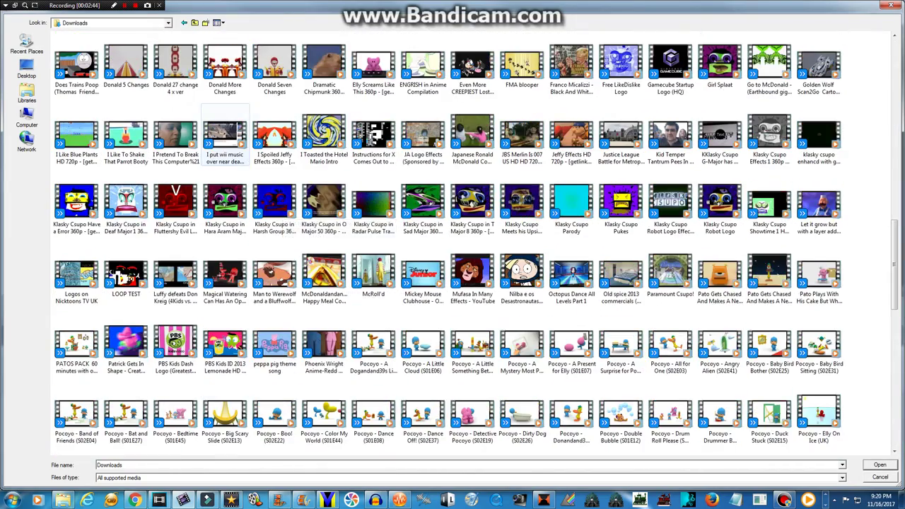
pyautogui.doubleClick(719, 205)
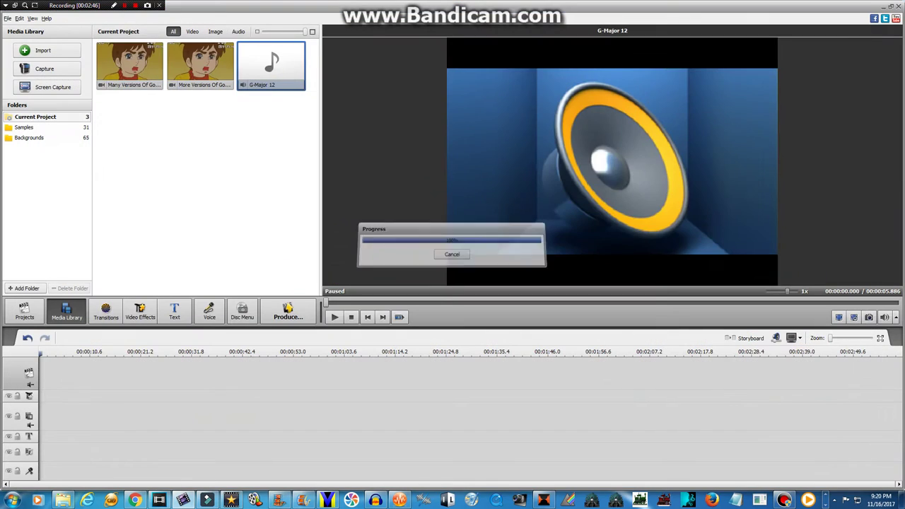
# Place the Klasky Csupo Robot Logo clip at the timeline start and set its color-correction hue to -50.
pyautogui.moveTo(129, 64); pyautogui.dragTo(64, 375)
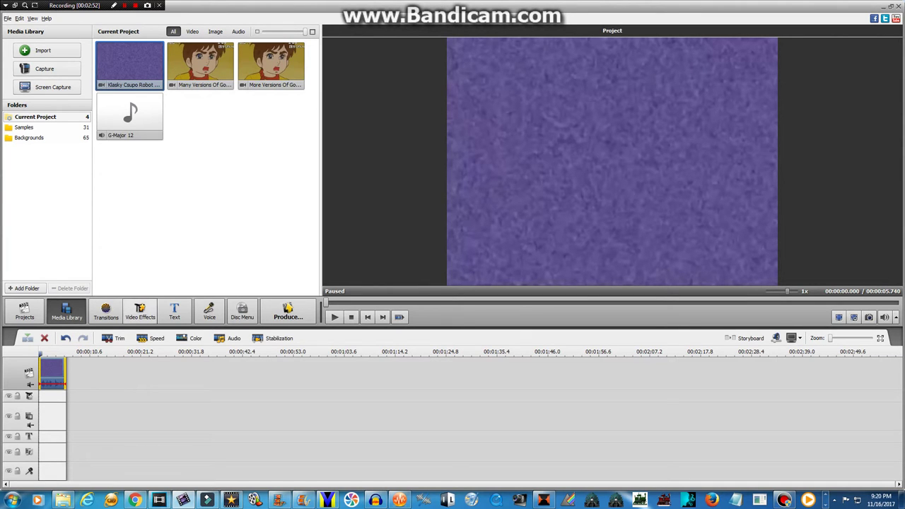
pyautogui.click(140, 311)
pyautogui.rightClick(46, 370)
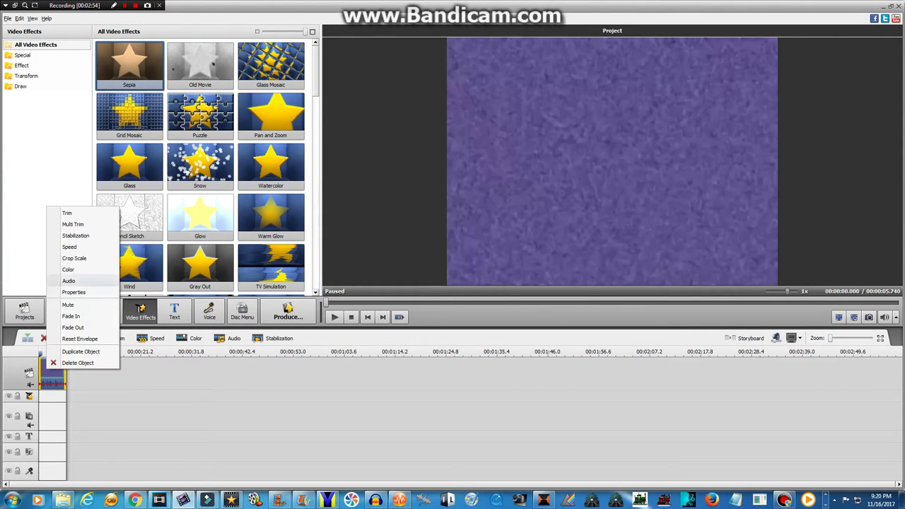
pyautogui.click(69, 269)
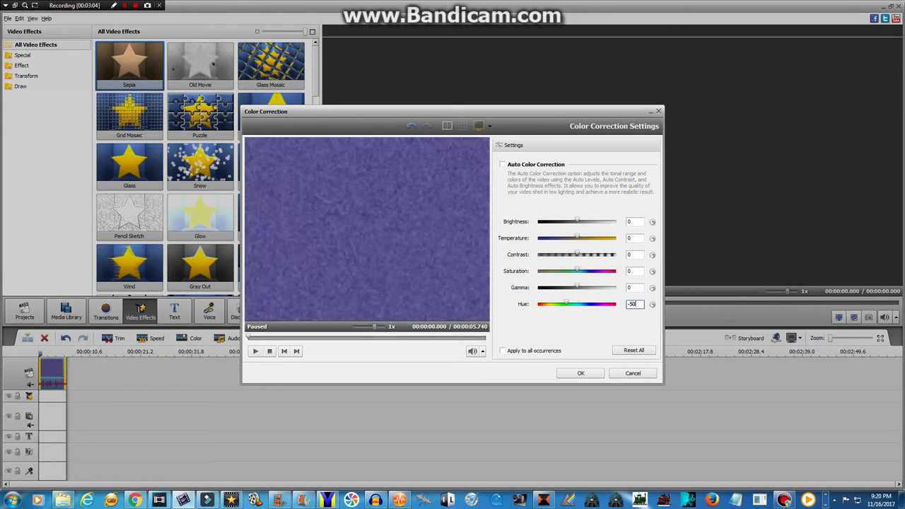
pyautogui.click(581, 373)
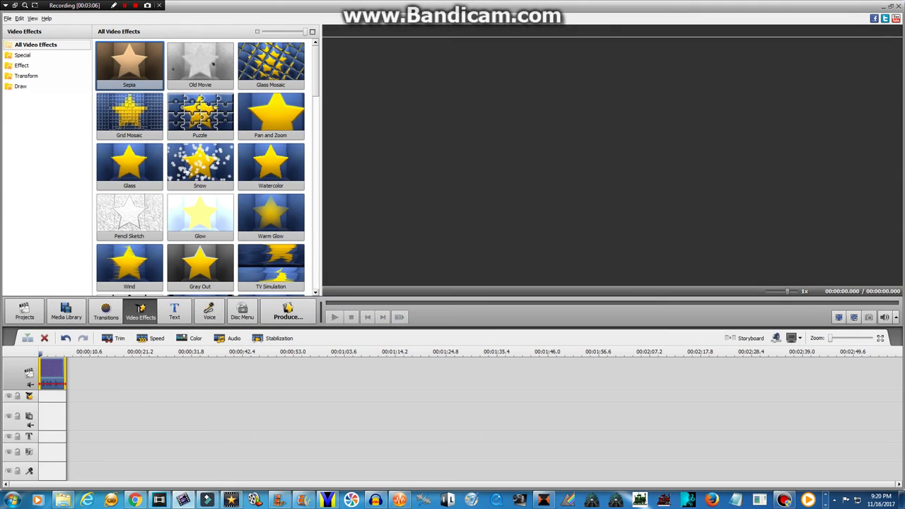
# Add the Color Exchange effect to the timeline's effects track and shorten it to the video clip's length.
pyautogui.click(28, 75)
pyautogui.click(22, 66)
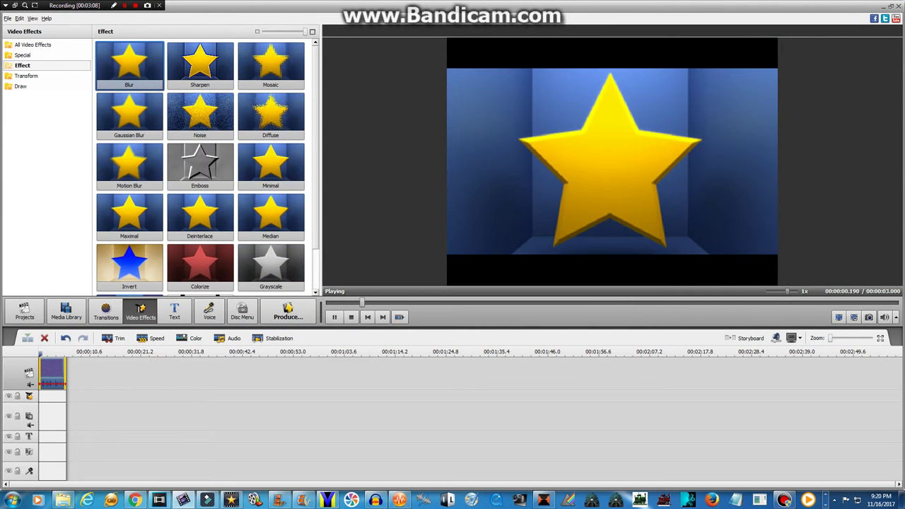
pyautogui.click(23, 55)
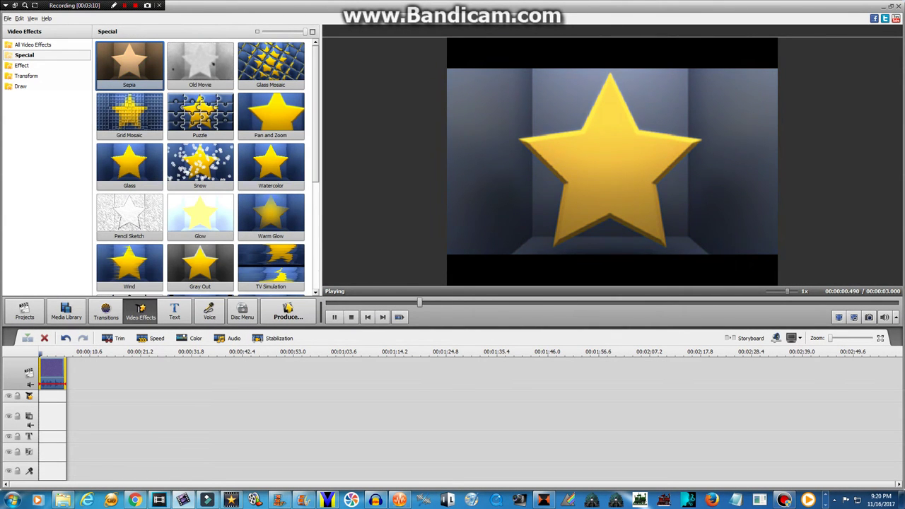
pyautogui.moveTo(316, 106); pyautogui.dragTo(315, 215)
pyautogui.moveTo(200, 217); pyautogui.dragTo(125, 397)
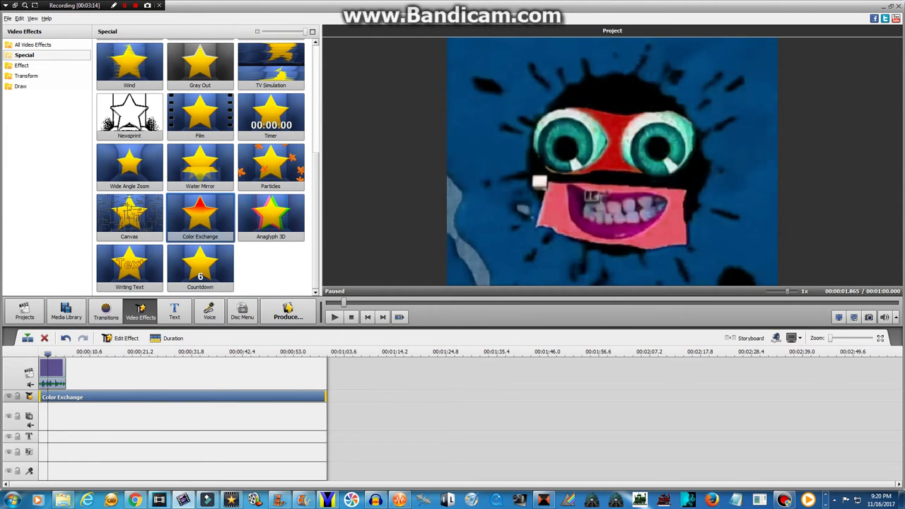
pyautogui.moveTo(326, 398); pyautogui.dragTo(65, 397)
# Set the Color Exchange effect's Color 1 to white and Color 2 to black.
pyautogui.rightClick(58, 398)
pyautogui.click(86, 405)
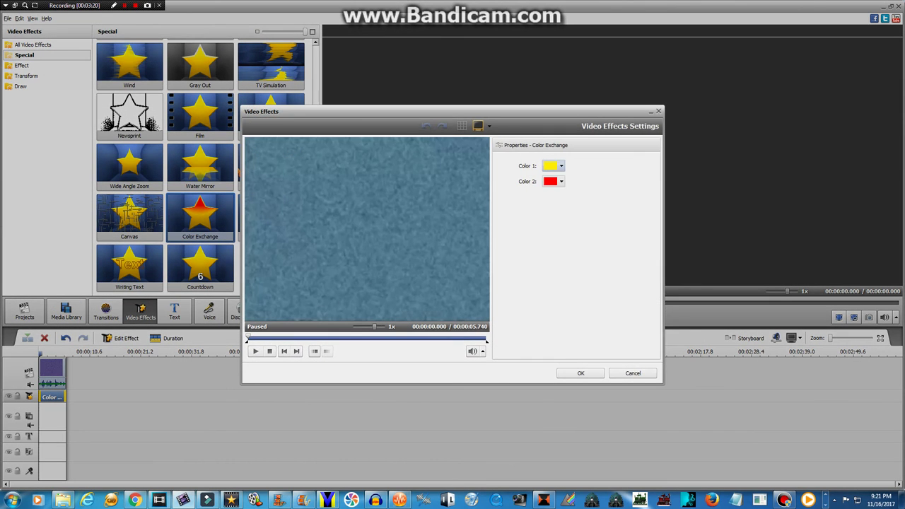
pyautogui.click(561, 165)
pyautogui.click(621, 211)
pyautogui.click(561, 166)
pyautogui.click(620, 220)
pyautogui.click(561, 181)
pyautogui.click(548, 193)
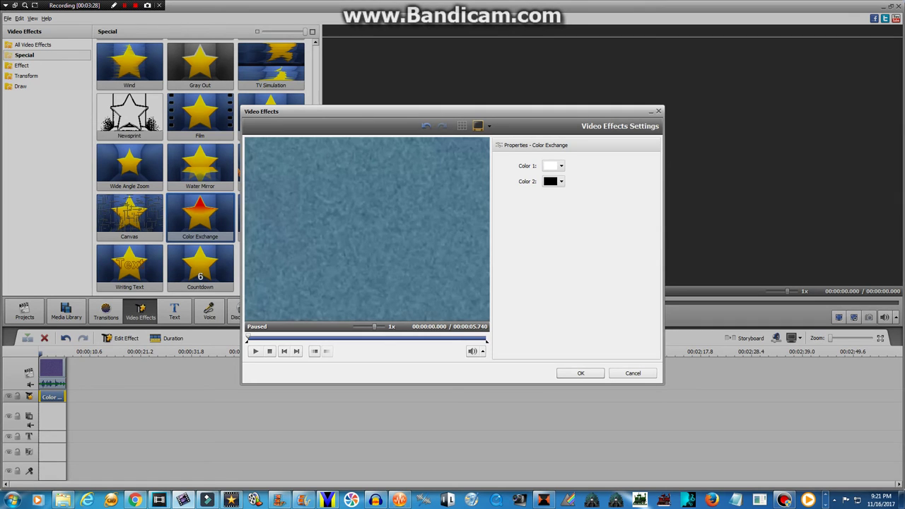
pyautogui.click(580, 373)
# Mute the video clip's own sound and place the G-Major 12 audio at the start of the timeline's audio track.
pyautogui.click(53, 369)
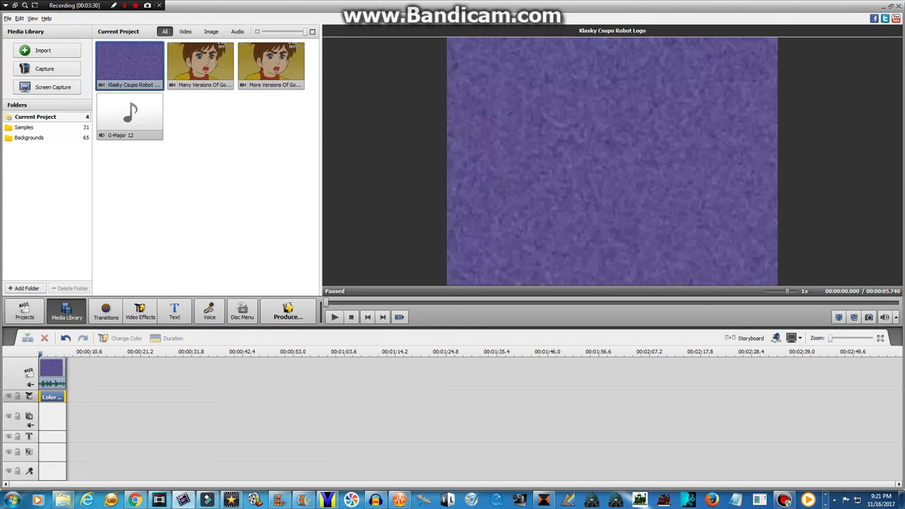
pyautogui.rightClick(59, 369)
pyautogui.click(83, 315)
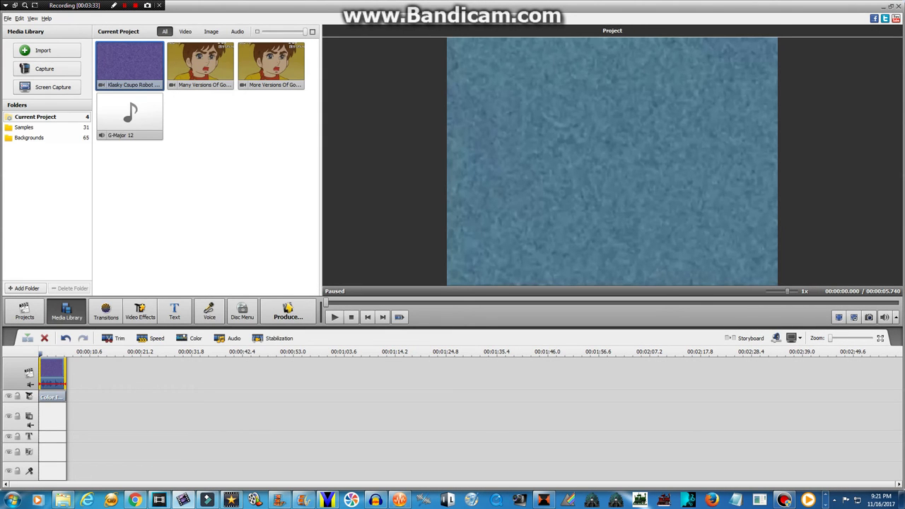
pyautogui.moveTo(130, 114); pyautogui.dragTo(53, 452)
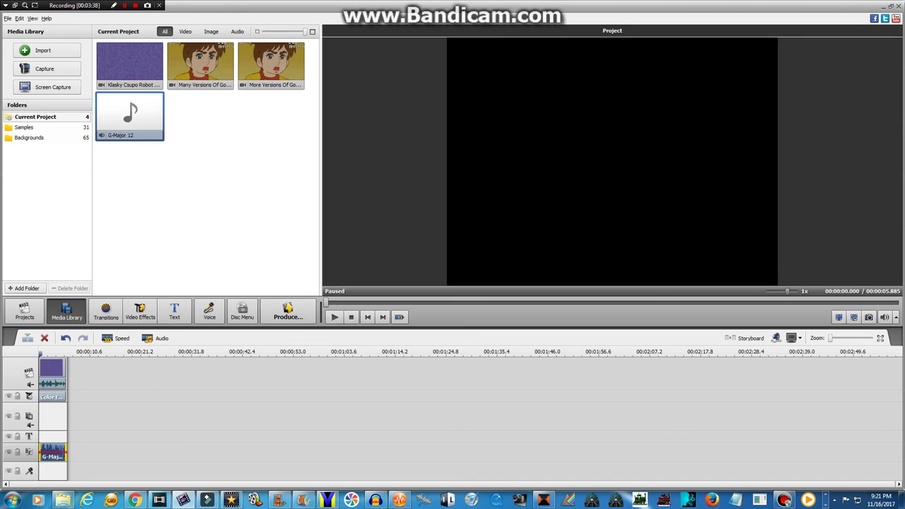
# Play the finished project to check the picture and sound together, and return to the beginning.
pyautogui.press('space')
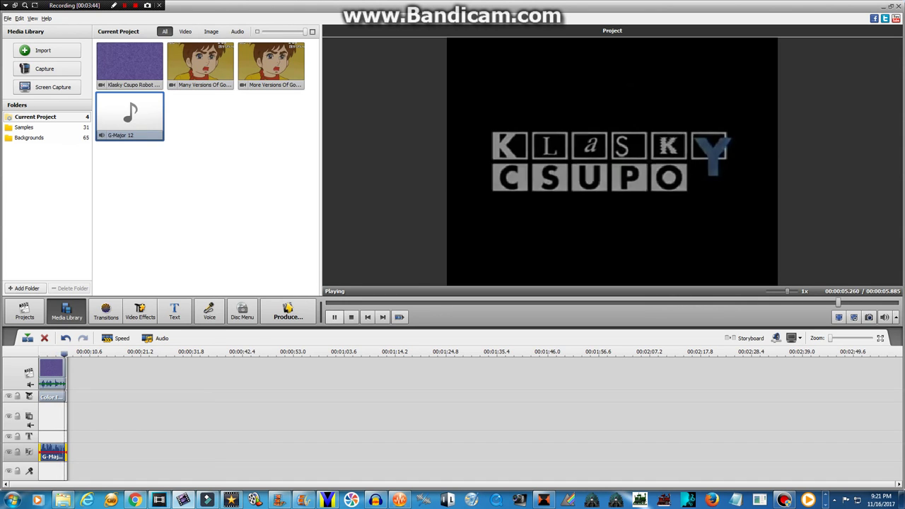
pyautogui.click(334, 317)
pyautogui.press('space')
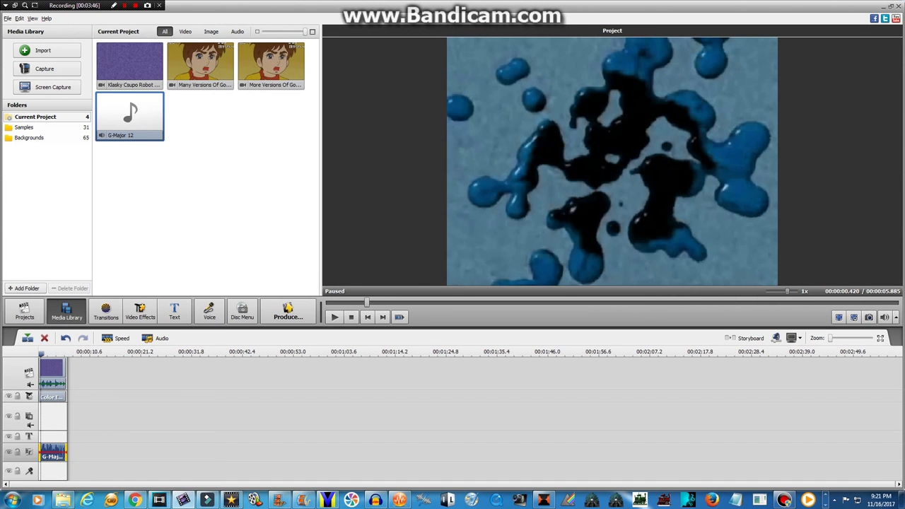
pyautogui.press('Home')
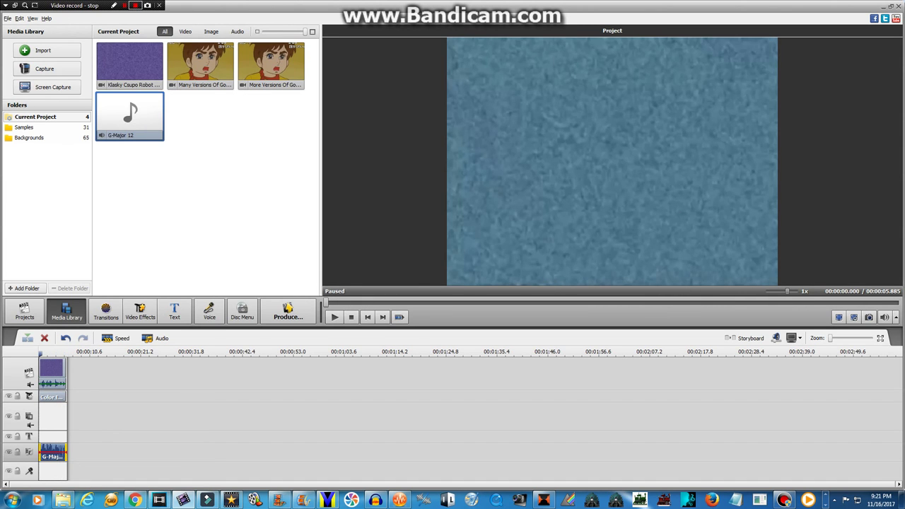